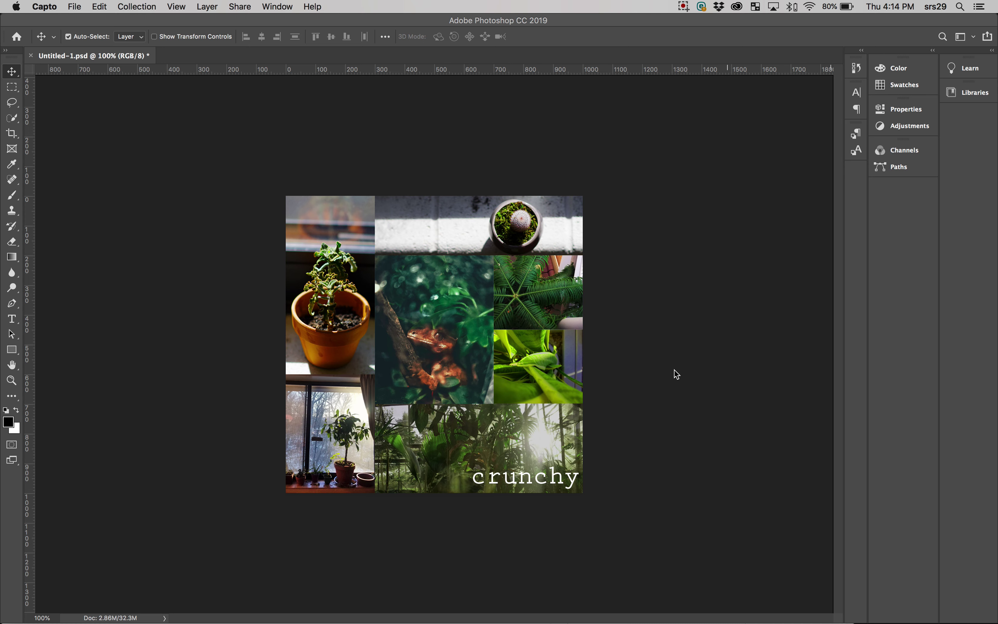
Step: Show the Layers panel listing the type layer, Layers 2–9 and the locked Background
click(679, 376)
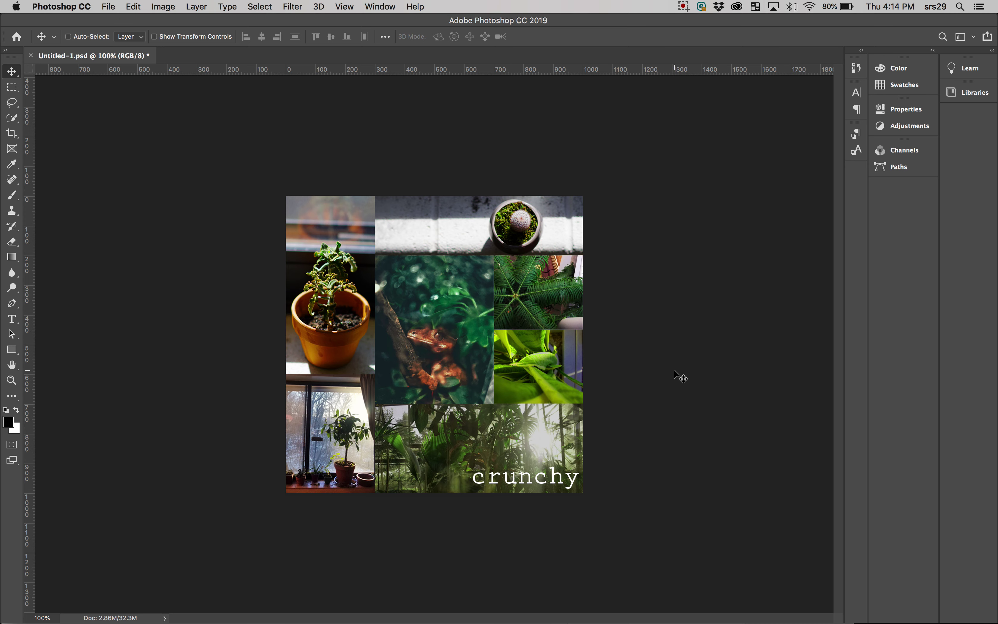
key(super+equal)
key(super+minus)
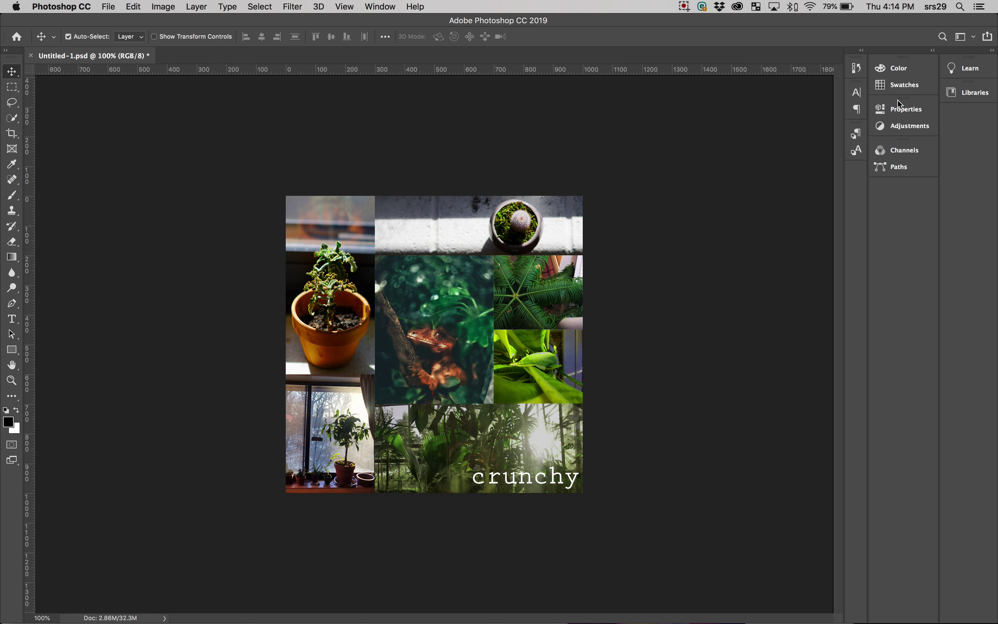
click(389, 9)
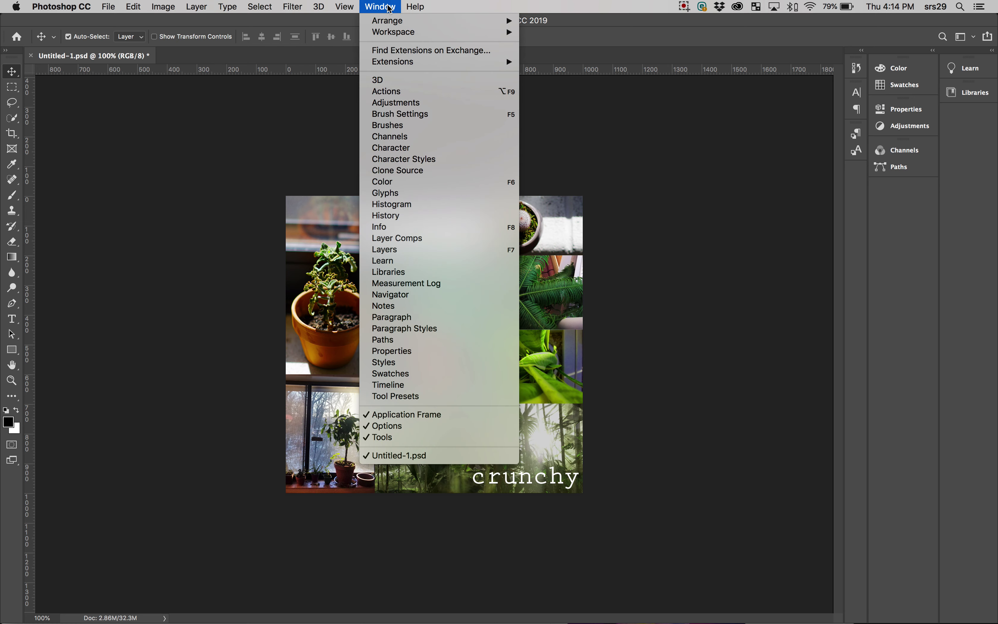
click(416, 250)
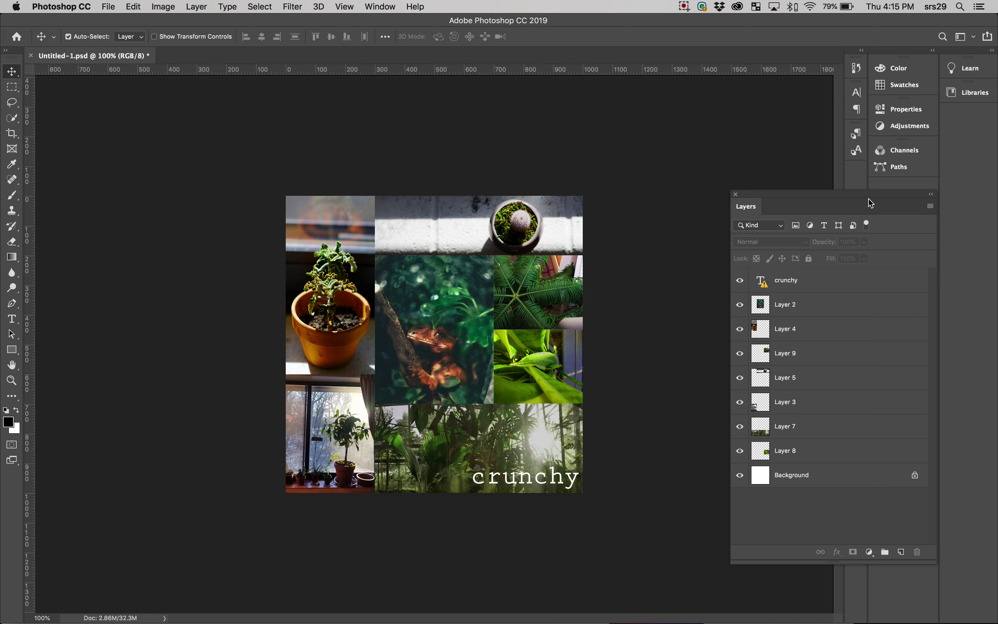
Step: Move Layer 7 below Layer 8 so it sits directly above the locked Background
drag(870, 203, 899, 214)
click(842, 326)
click(837, 349)
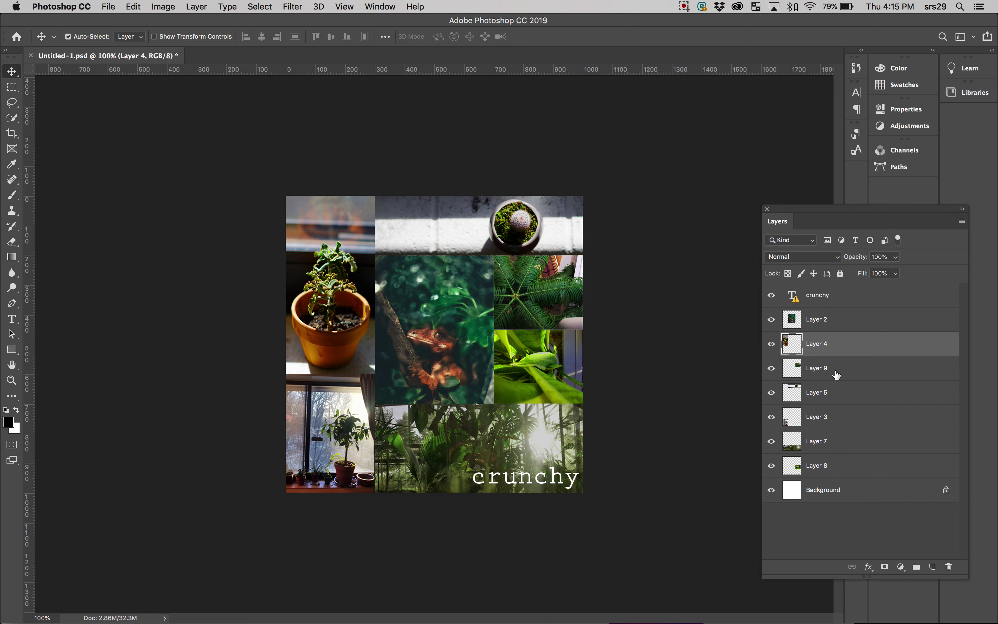
click(838, 371)
click(837, 394)
click(838, 418)
click(837, 441)
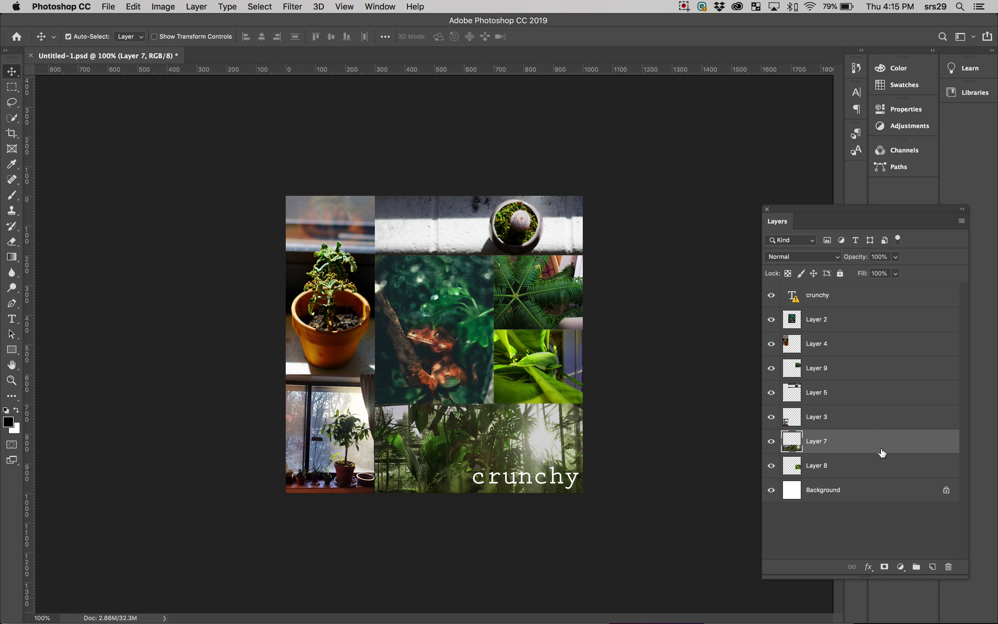
drag(882, 452, 879, 317)
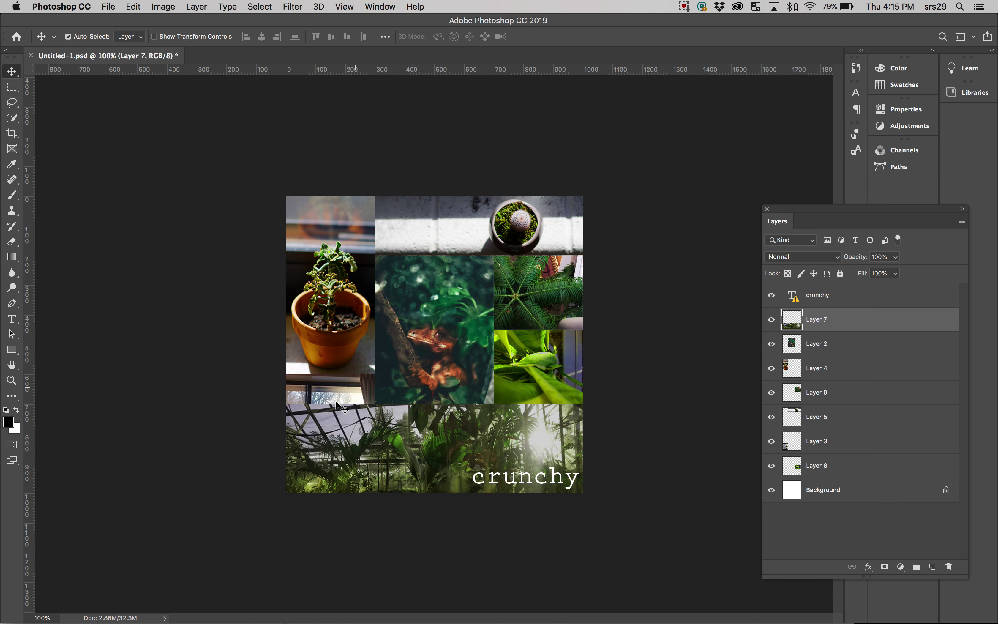
drag(857, 319, 858, 471)
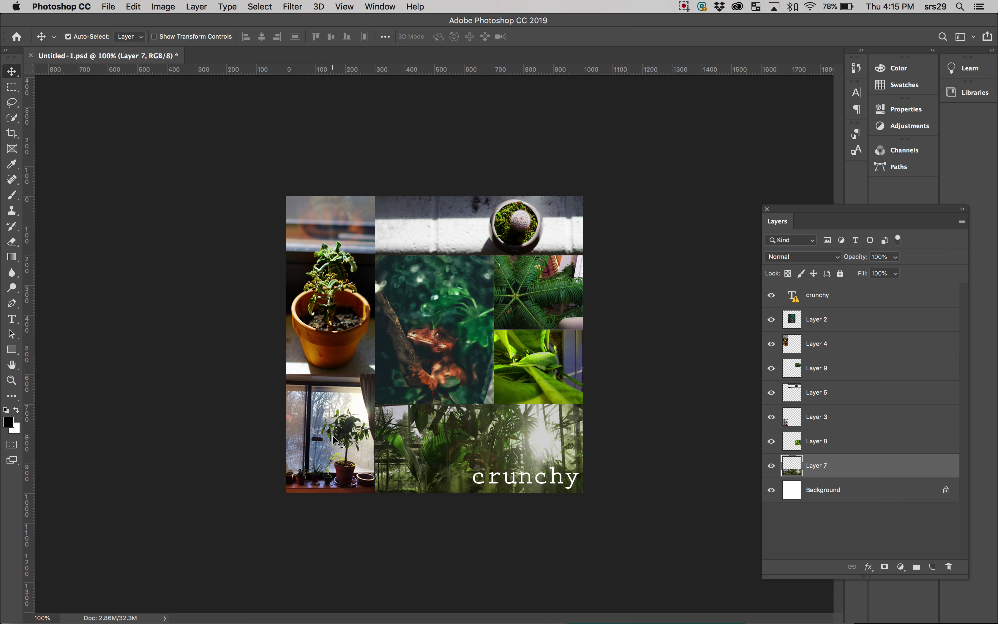
click(771, 441)
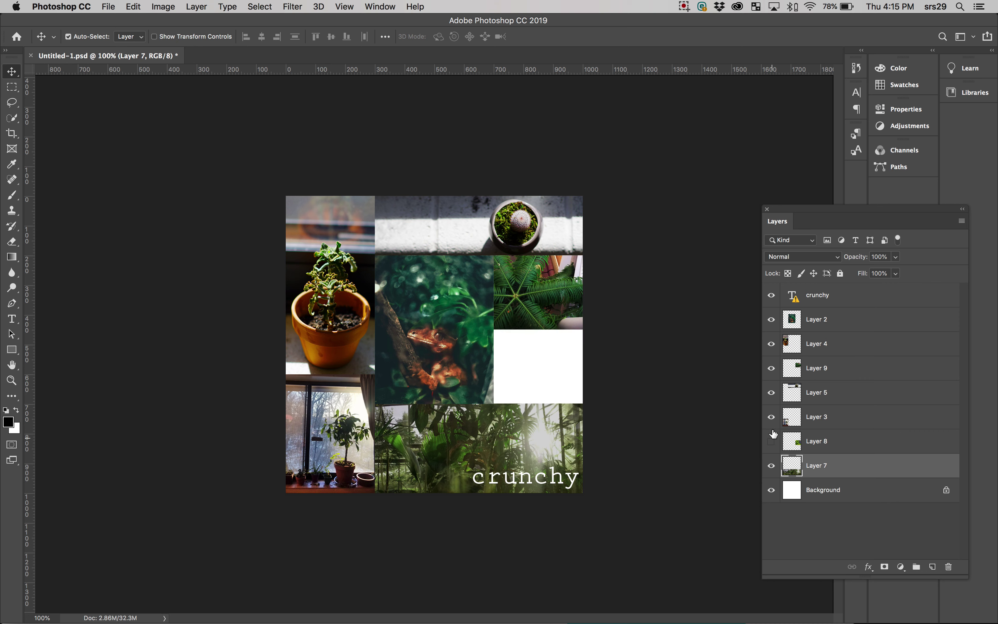
click(772, 418)
click(771, 394)
click(772, 370)
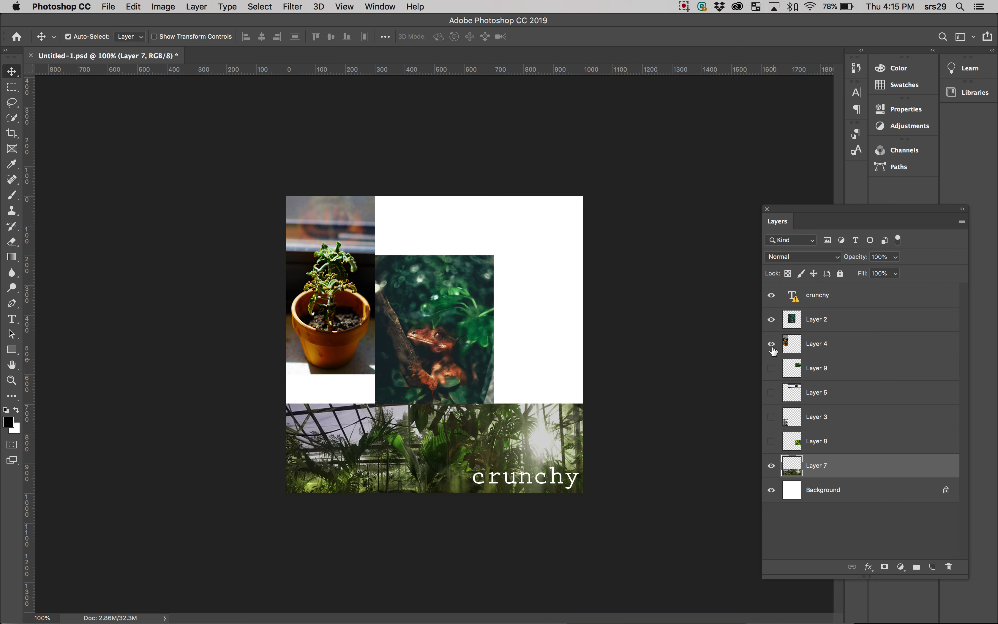
click(772, 346)
click(772, 345)
click(772, 369)
click(772, 393)
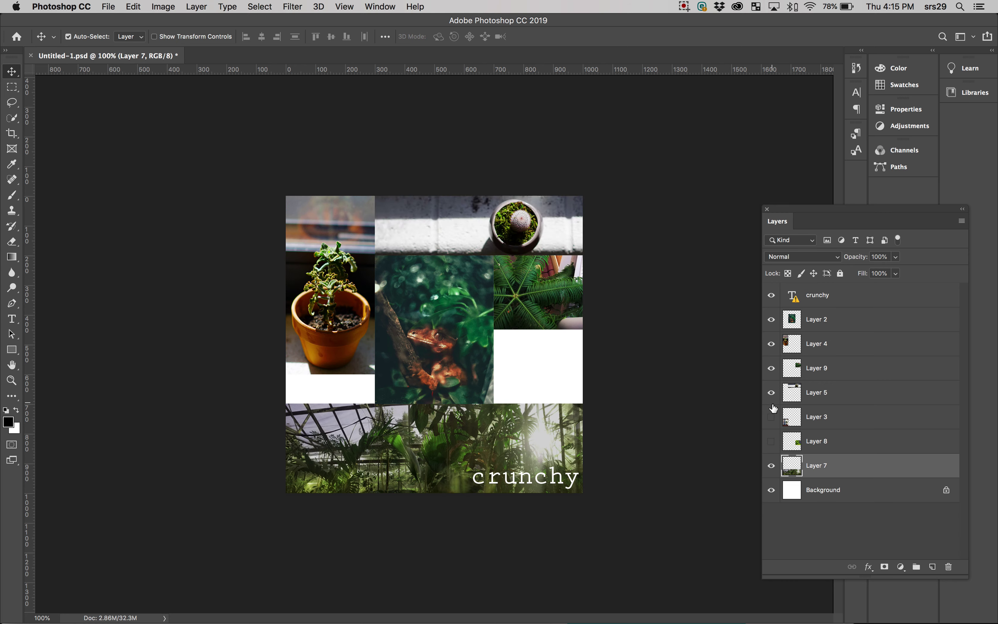
click(771, 416)
click(771, 441)
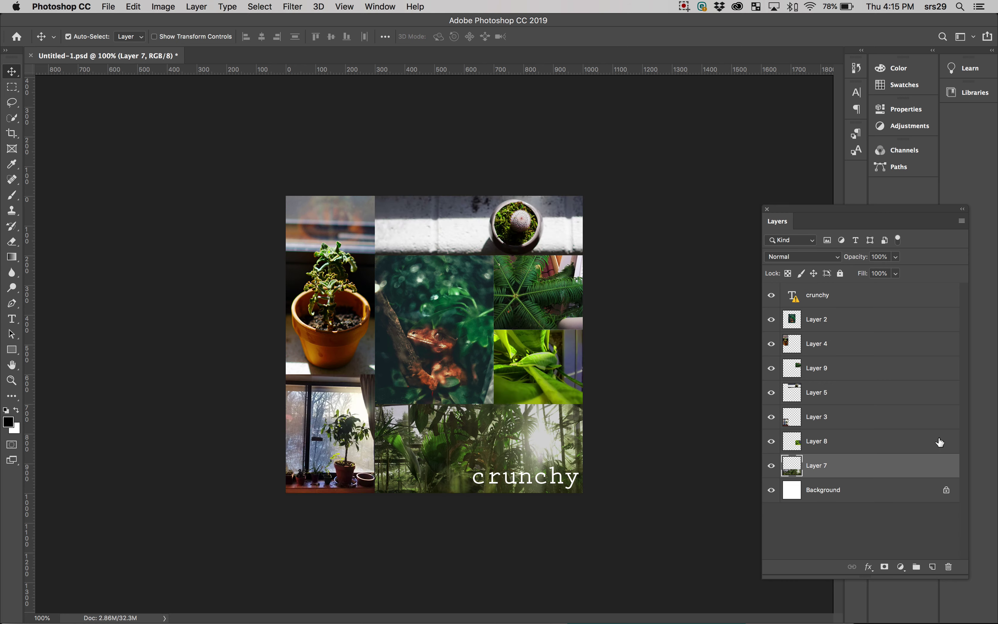
click(876, 297)
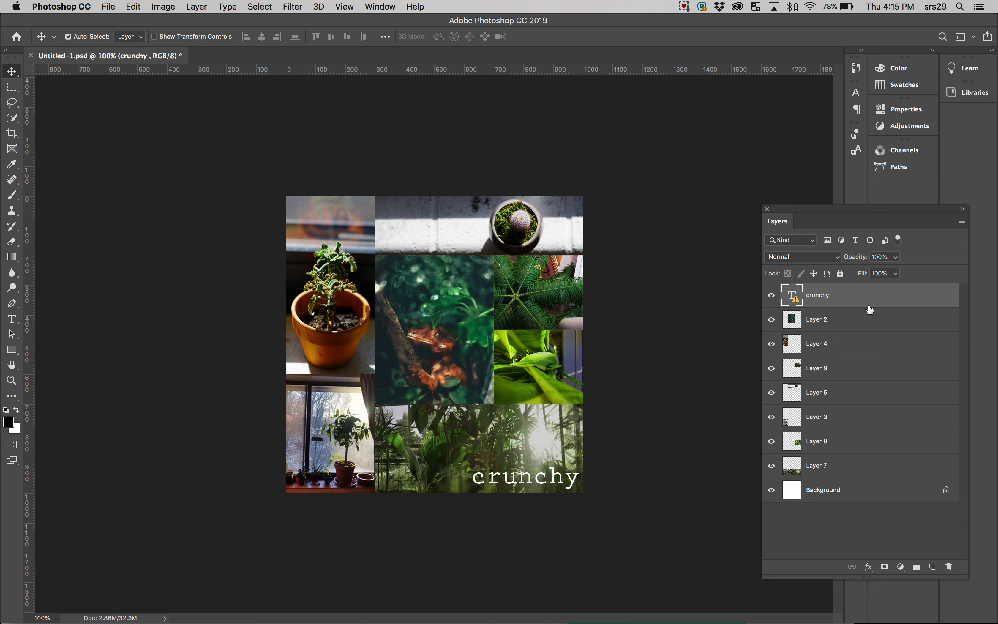
Step: Type 'Here is some text' as a new text layer near the top-left of the canvas
click(11, 318)
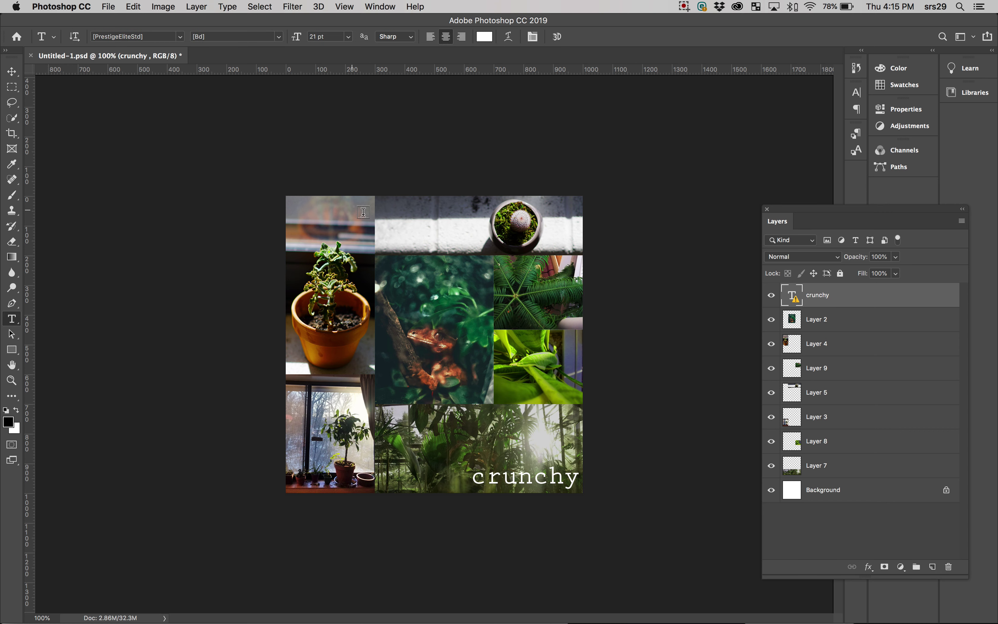
click(342, 221)
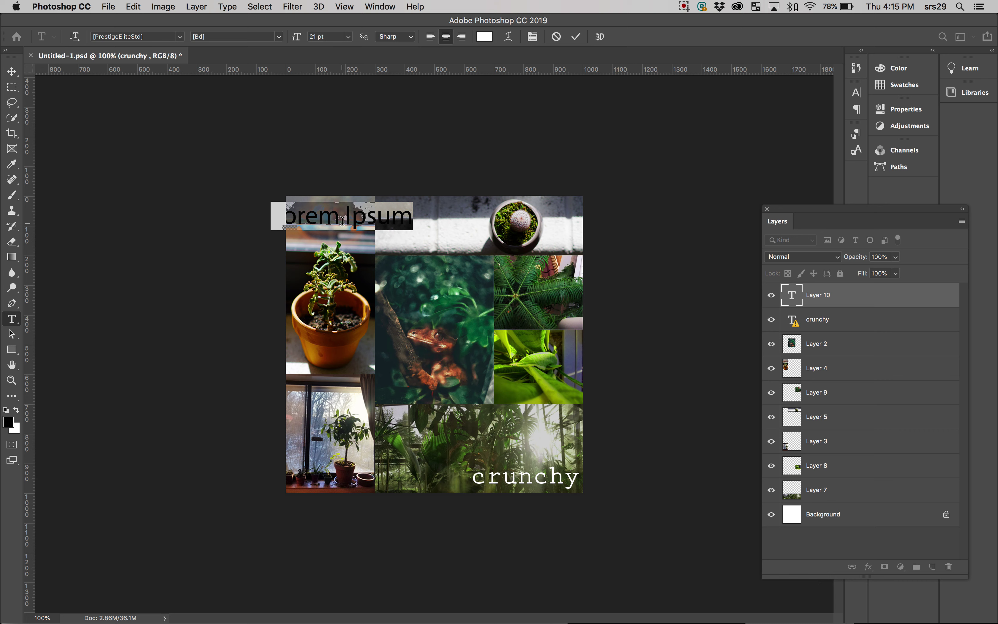
text(Here is some tex)
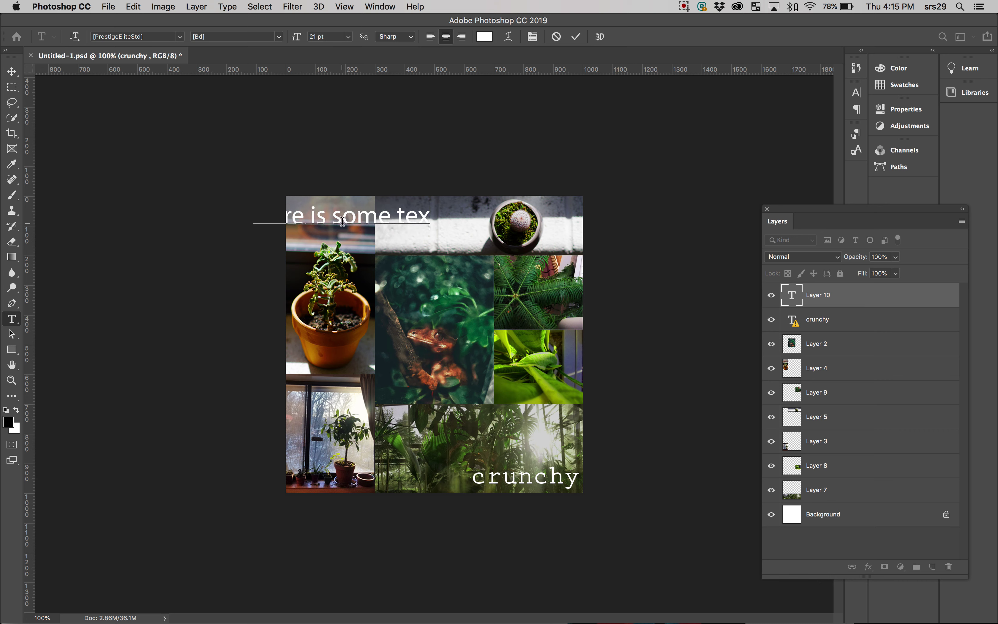
text(t)
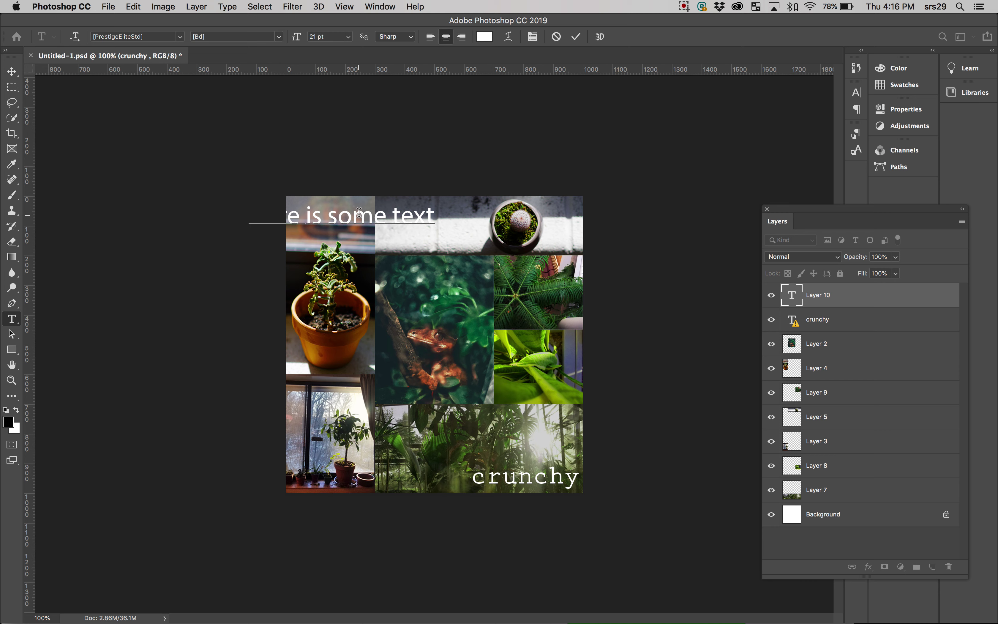
text(v)
key(BackSpace)
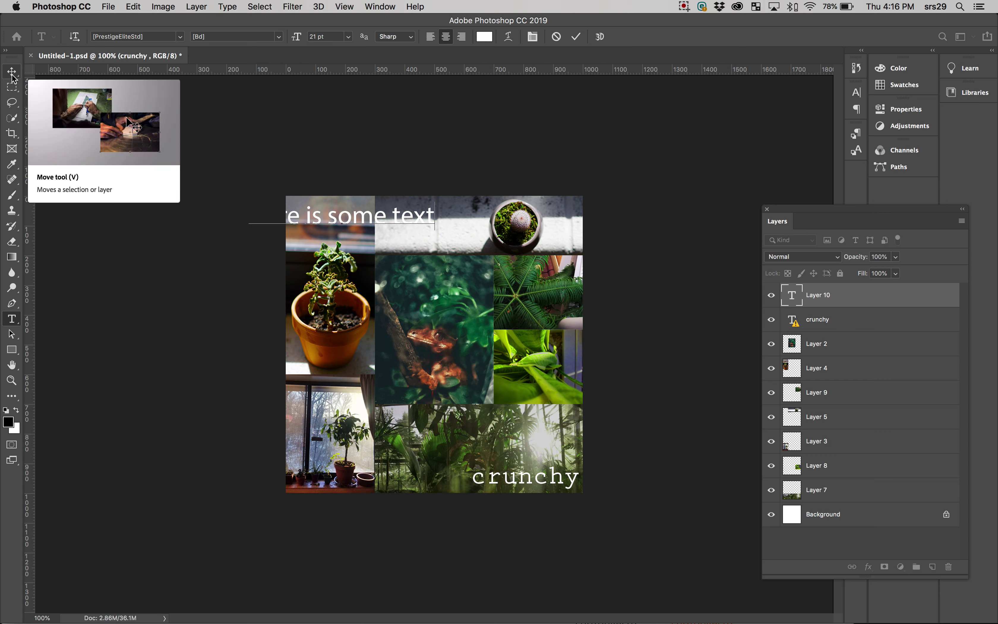
Step: Accept the Myriad Pro substitute font and move the text to the centre of the collage
click(346, 139)
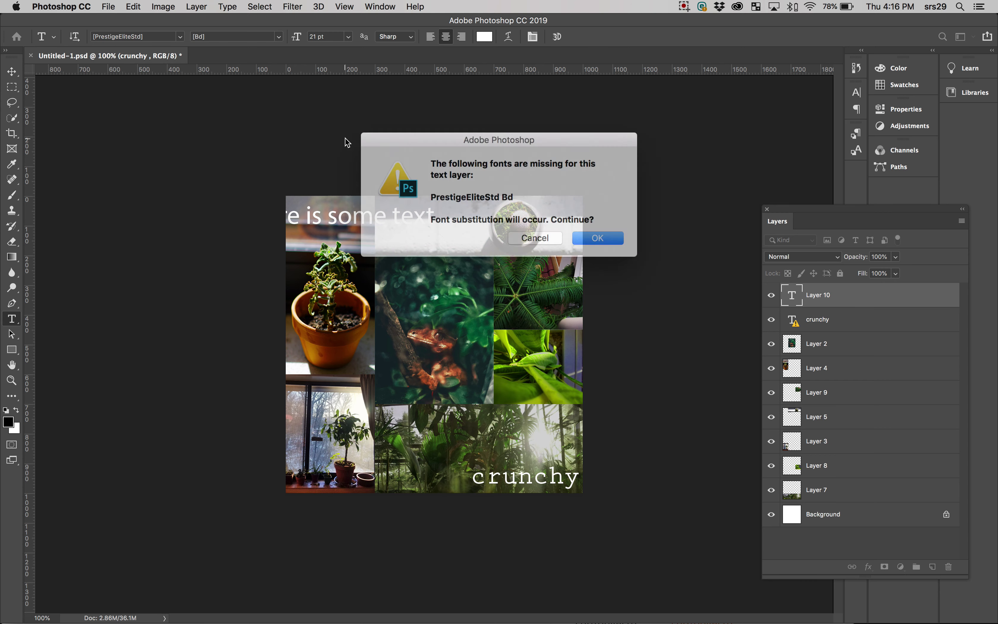
click(589, 234)
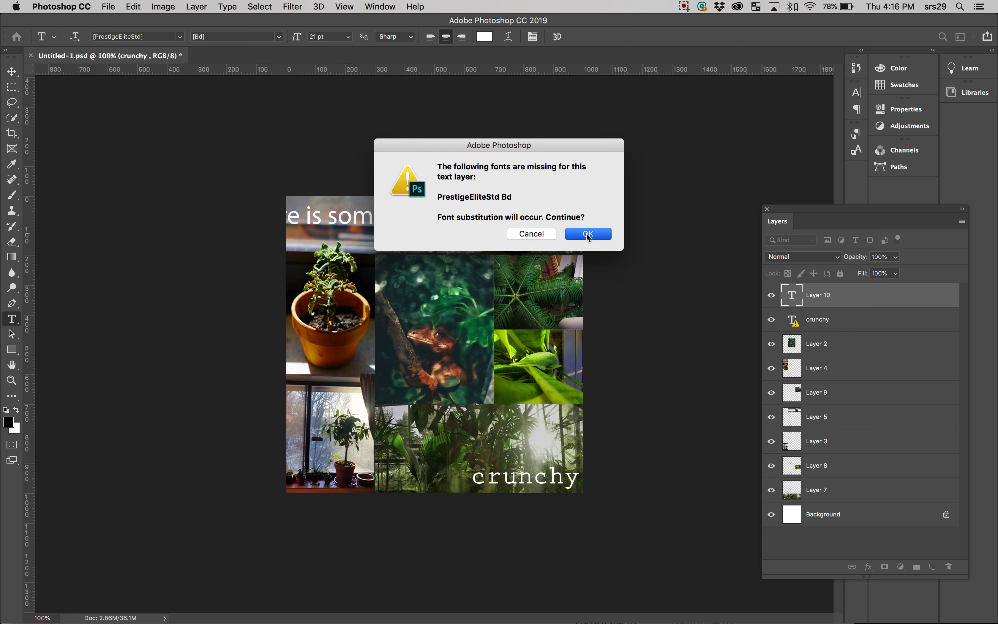
click(11, 71)
drag(366, 214, 460, 322)
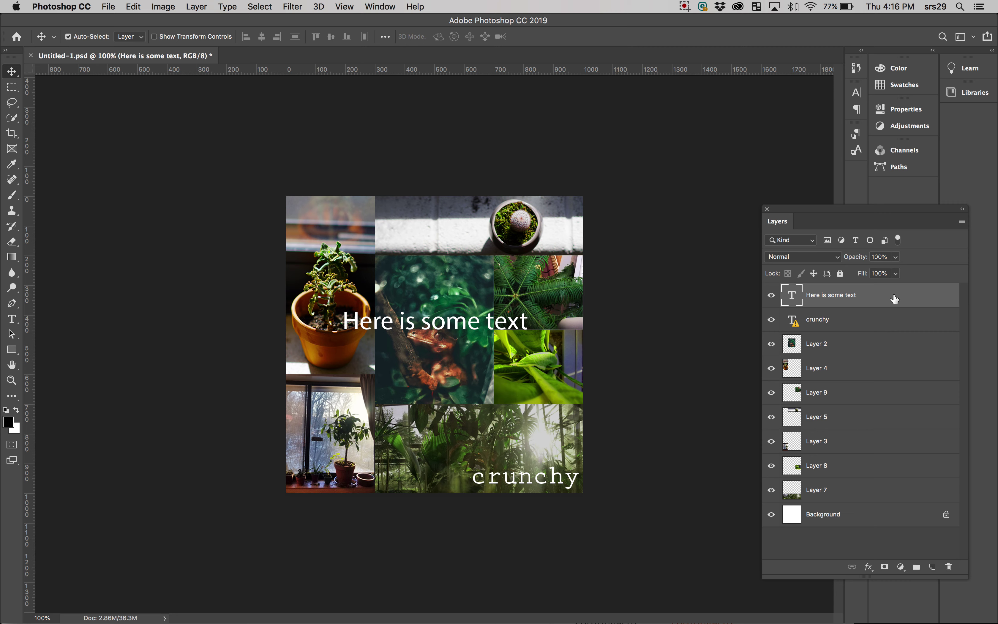
Step: Open the Blending Options layer style window for the 'Here is some text' layer
double_click(913, 302)
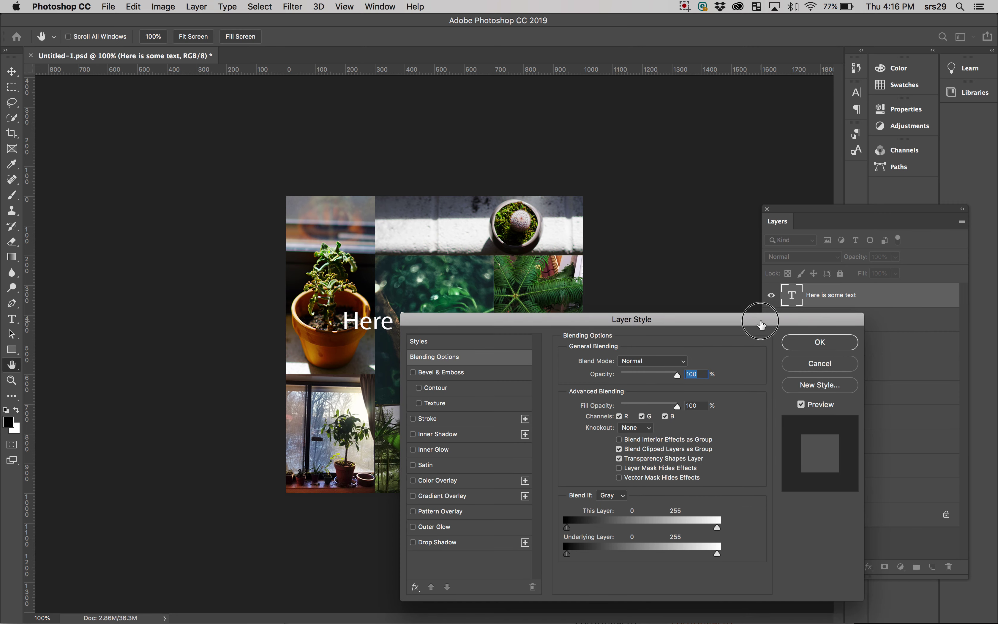
drag(761, 329, 598, 134)
click(639, 172)
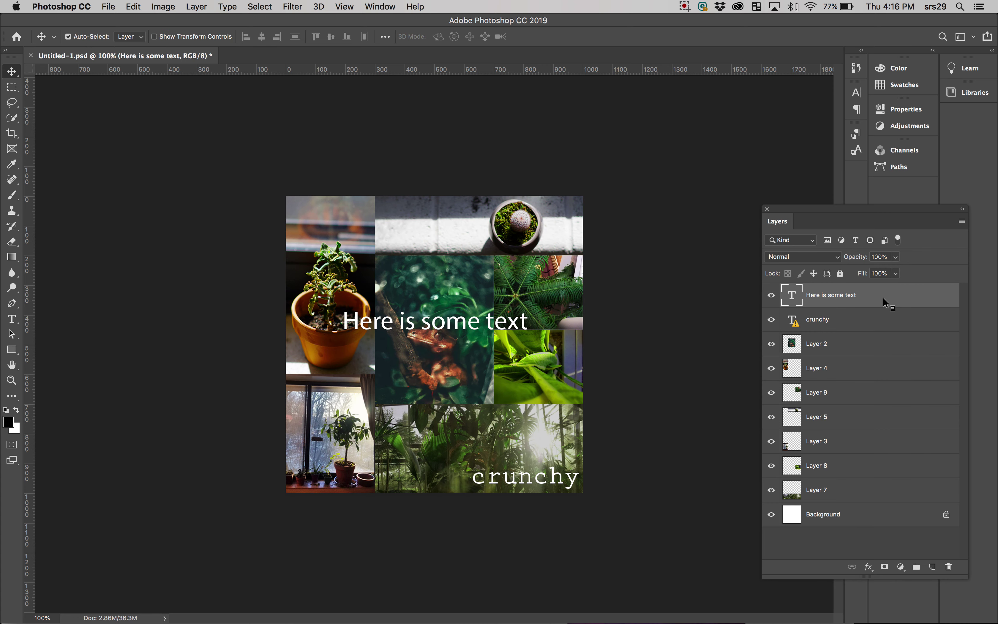
right_click(883, 298)
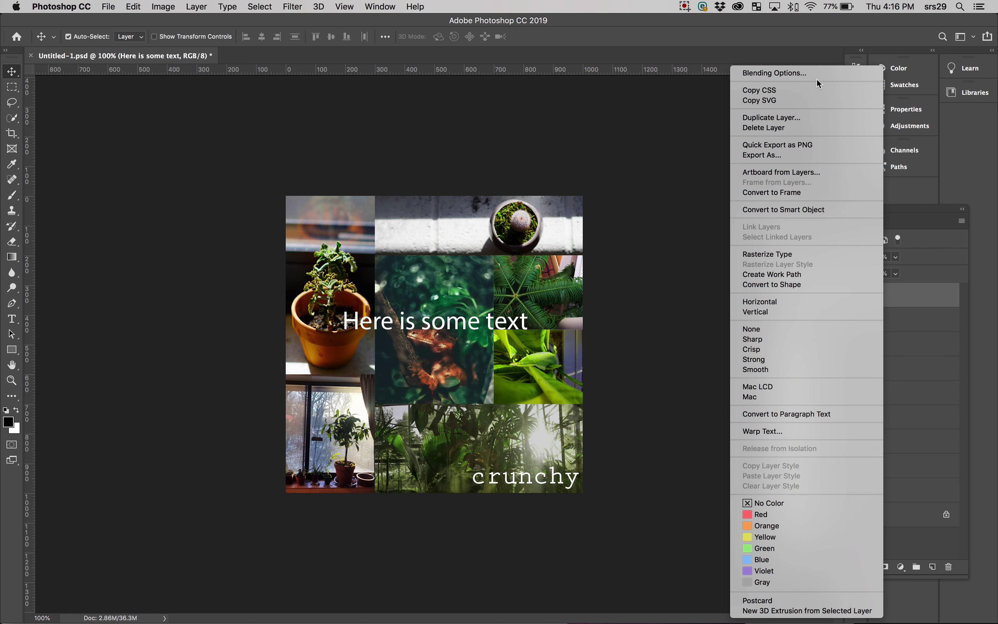
click(808, 74)
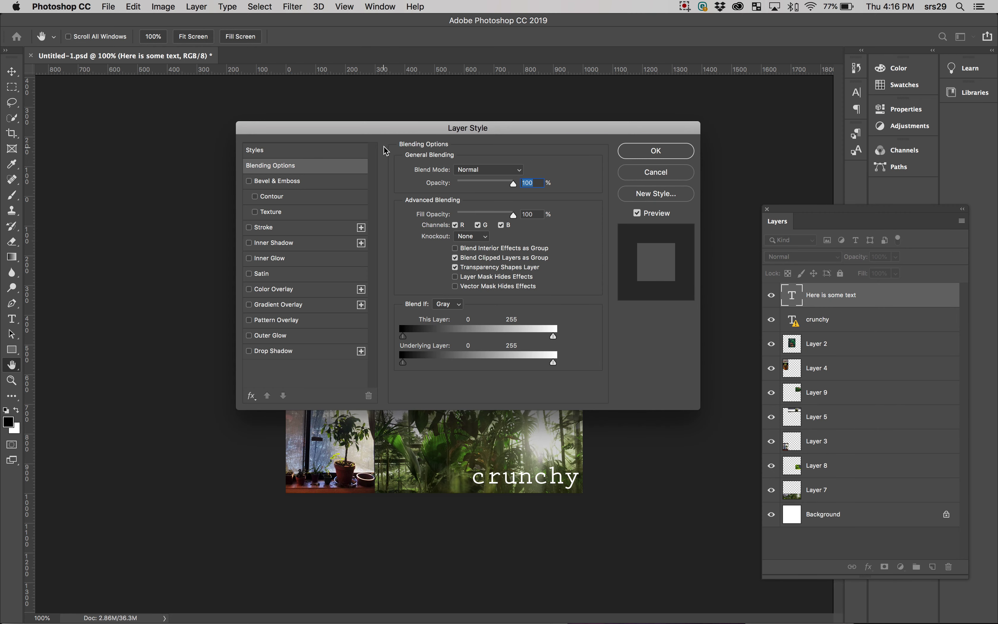
drag(401, 134, 747, 185)
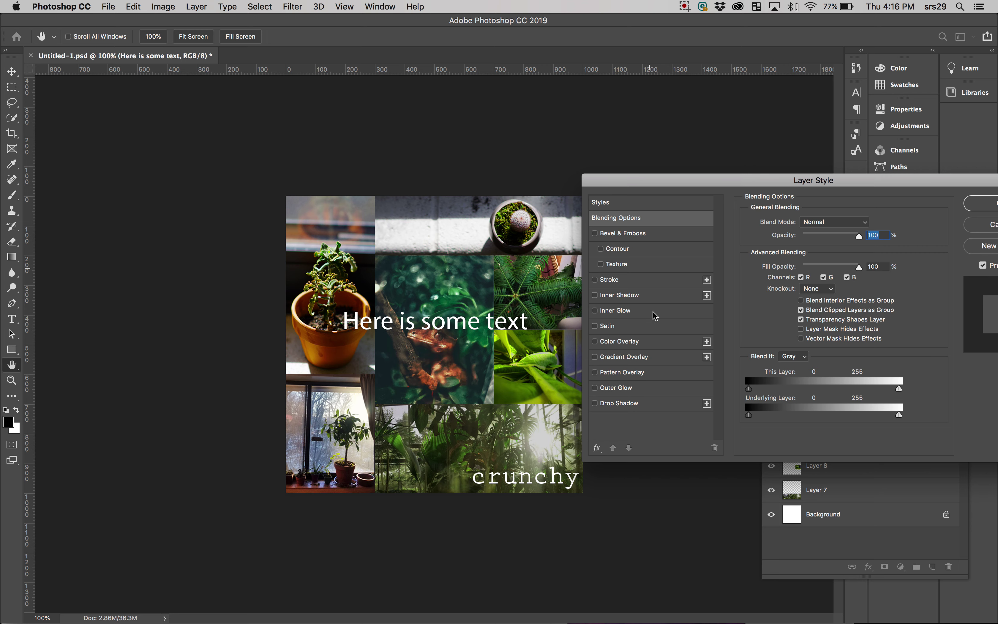
Step: Add a dark red drop shadow at 126°, 83% opacity, 24 px distance and 59% spread
click(622, 407)
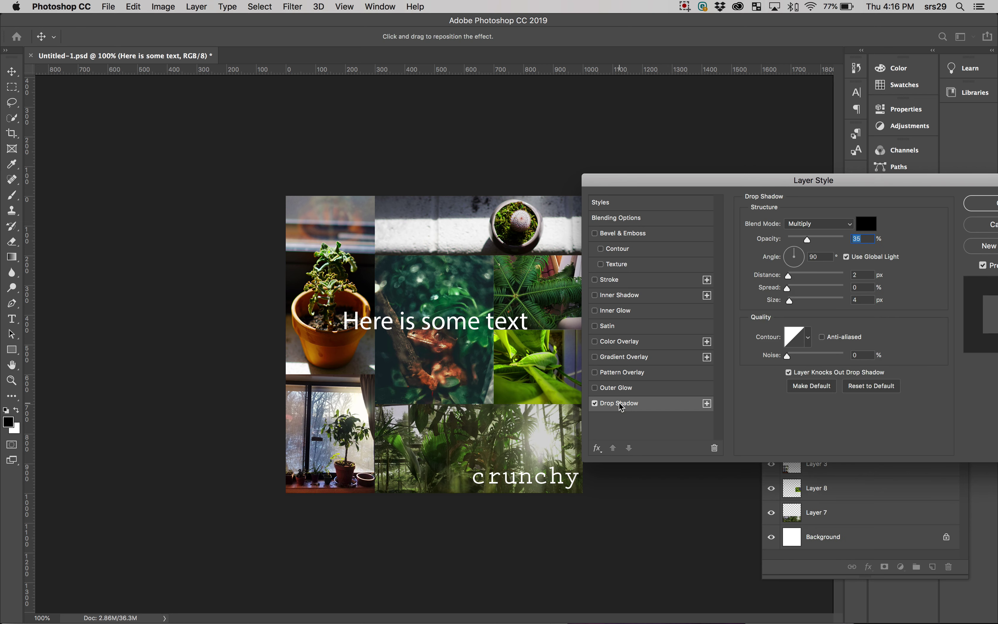
click(790, 253)
click(790, 253)
drag(788, 276, 806, 288)
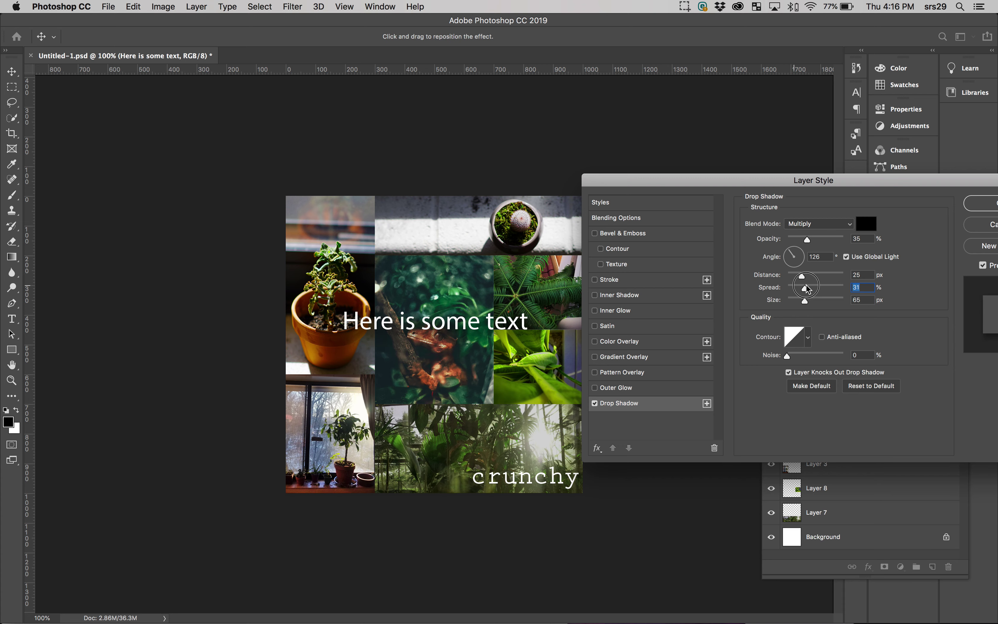
click(874, 226)
click(489, 272)
click(617, 213)
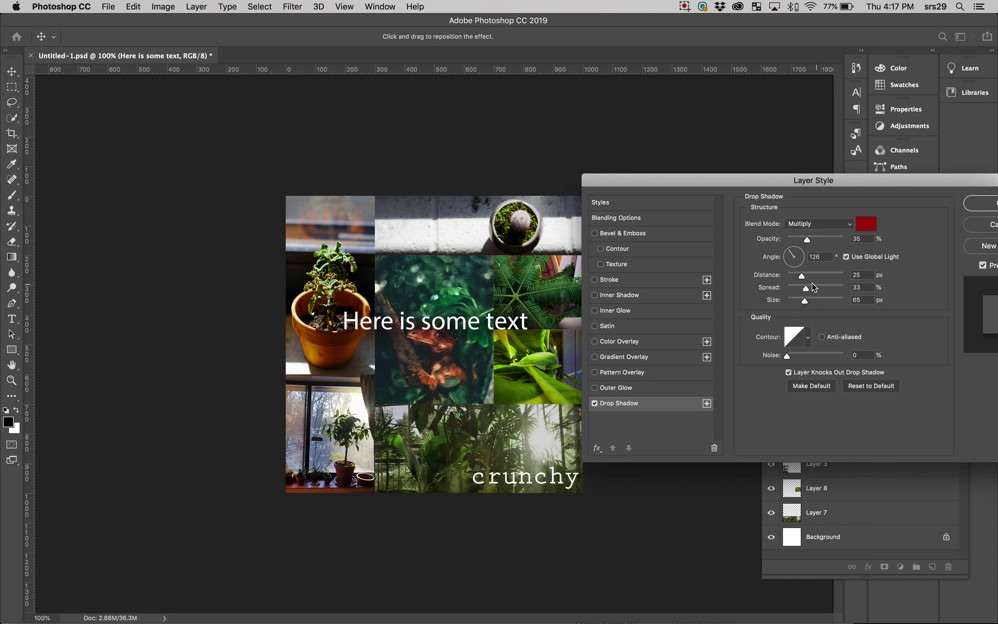
drag(807, 242, 836, 240)
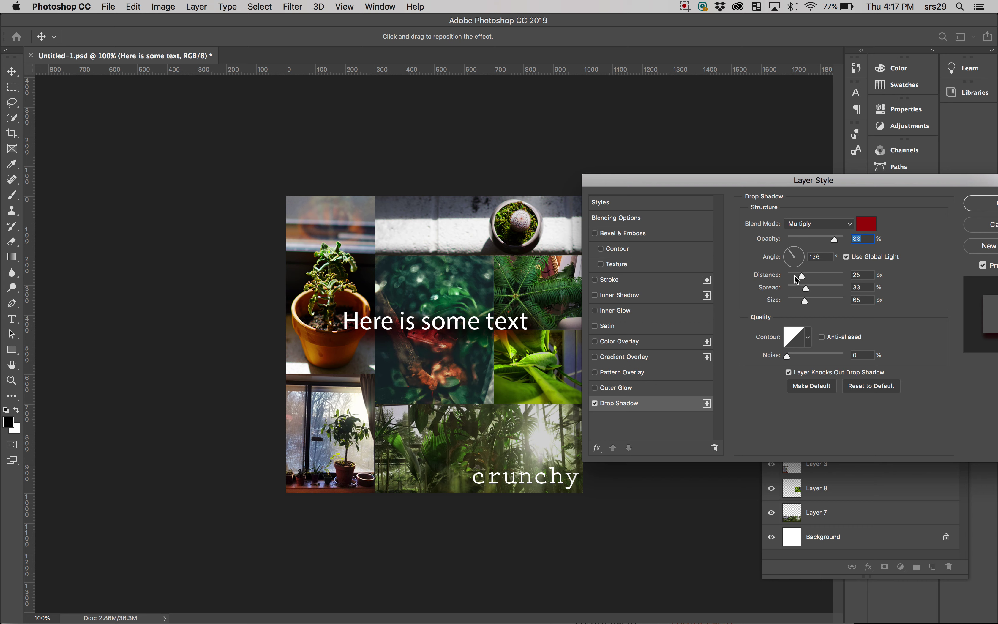
drag(801, 276, 786, 304)
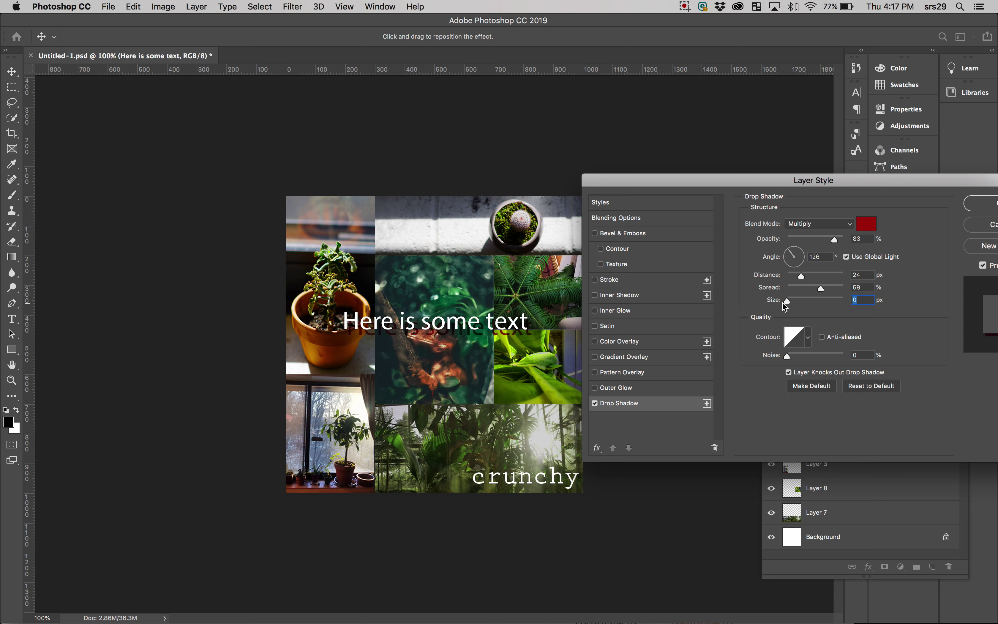
Step: Replace the drop shadow with a dark red outer glow: 75% opacity, 47% noise, 79 px size
click(611, 392)
click(599, 403)
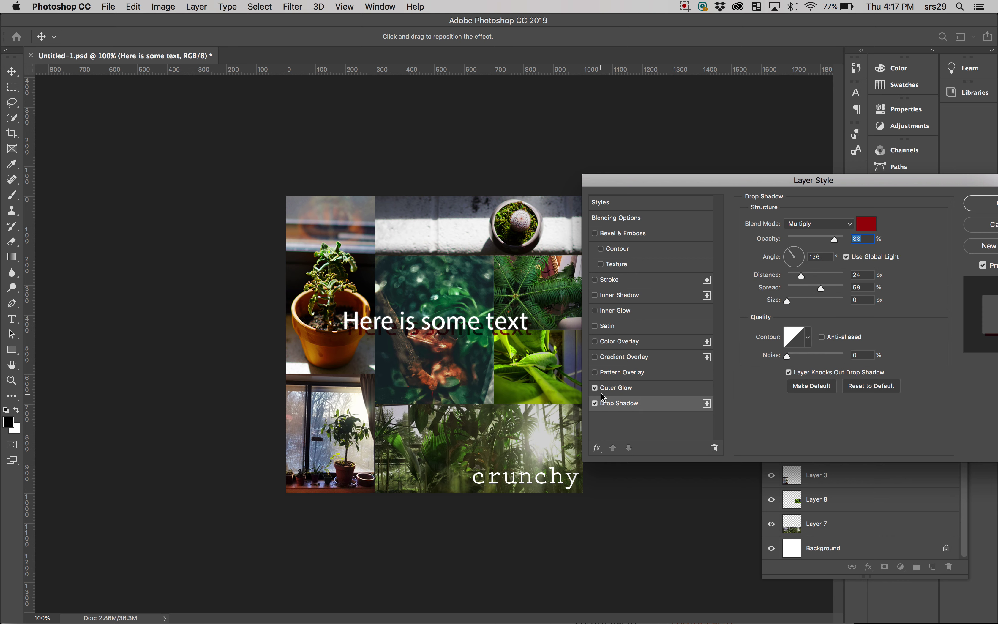
click(596, 404)
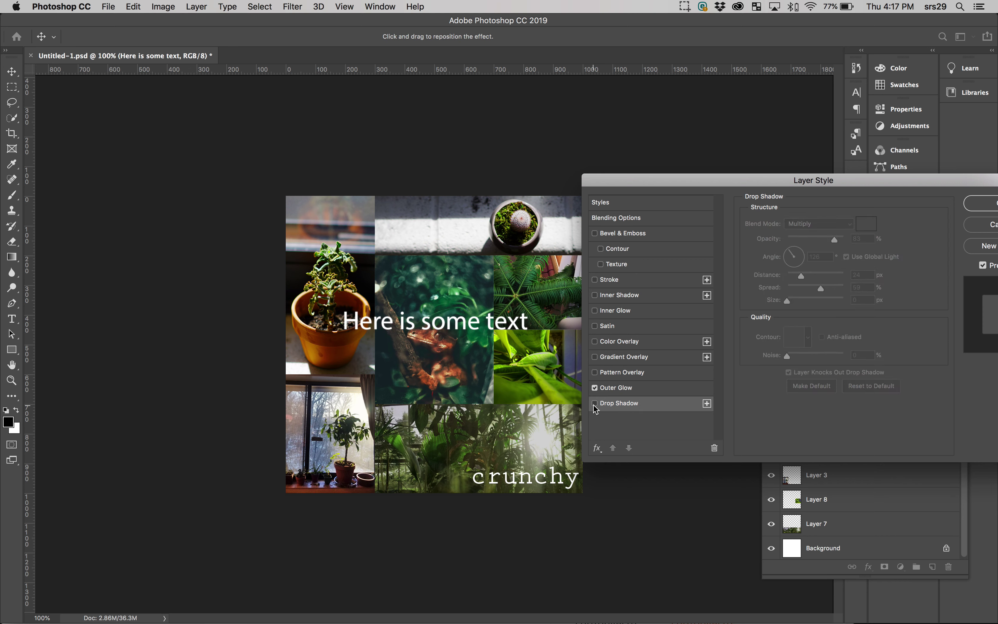
click(619, 386)
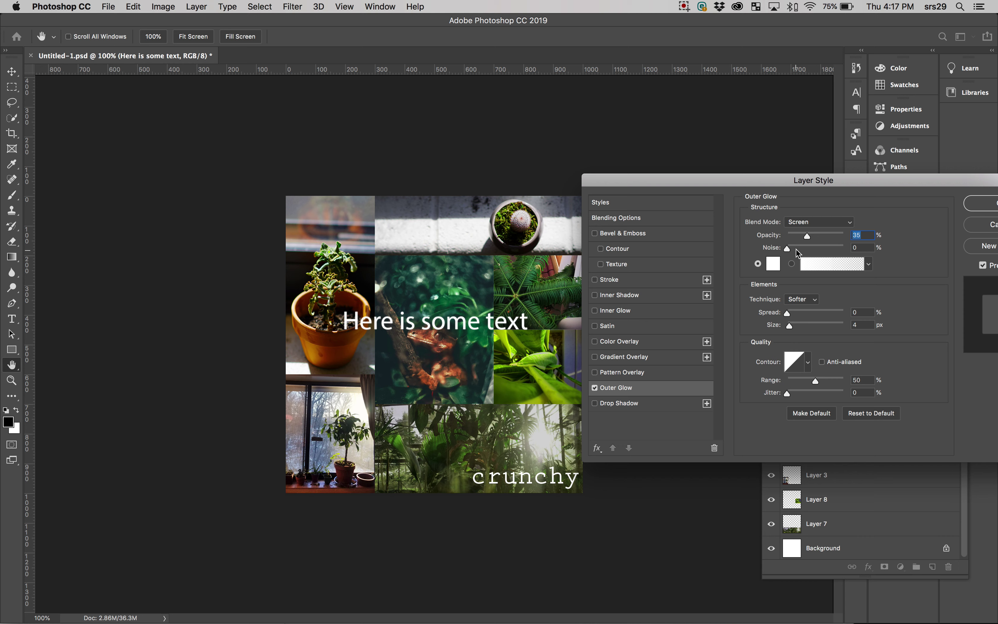
drag(788, 248, 830, 235)
drag(787, 313, 808, 326)
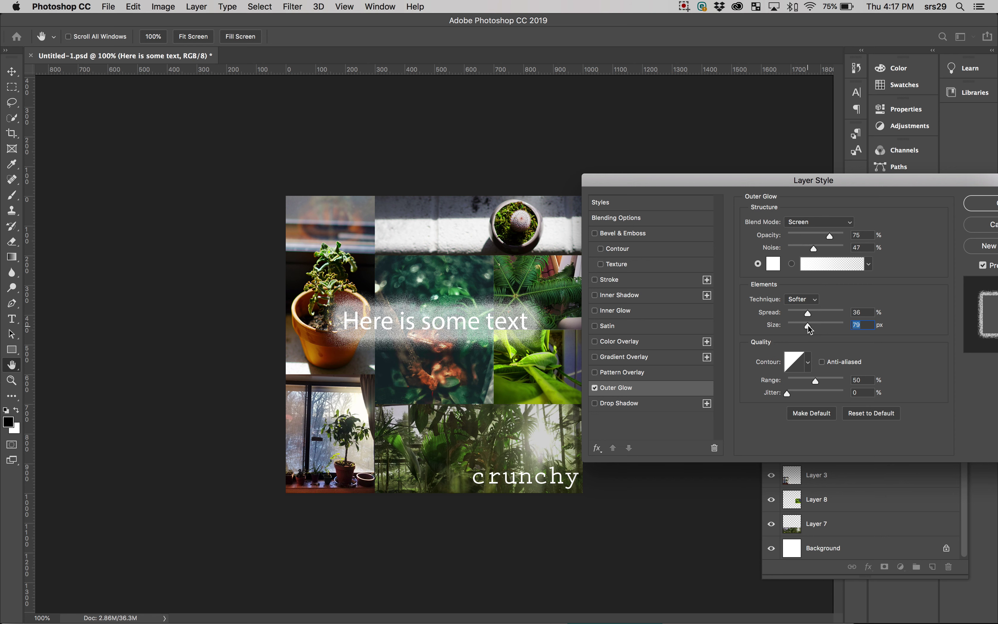
click(774, 264)
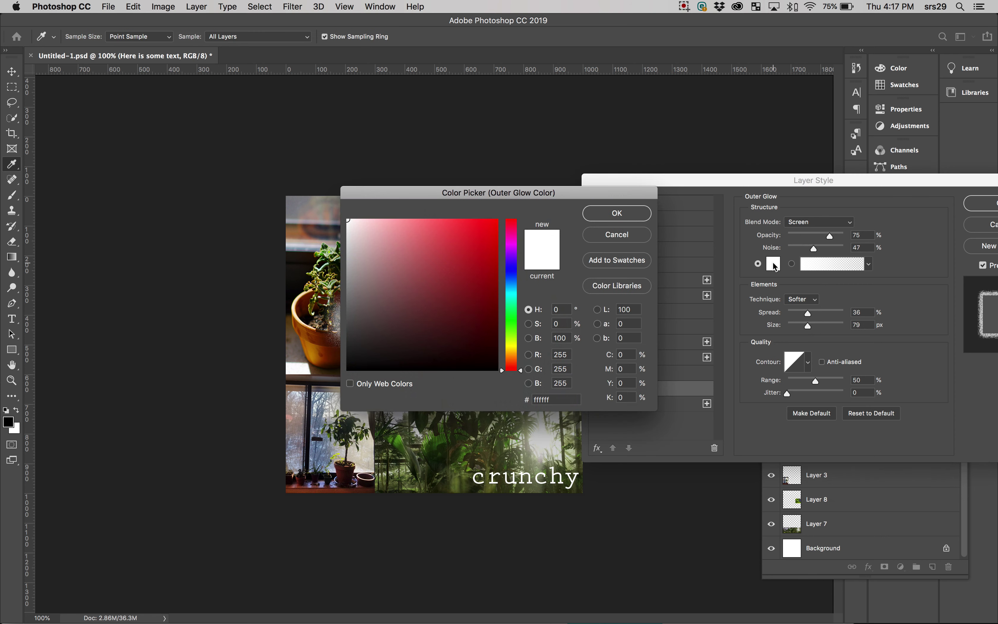
click(475, 288)
click(602, 213)
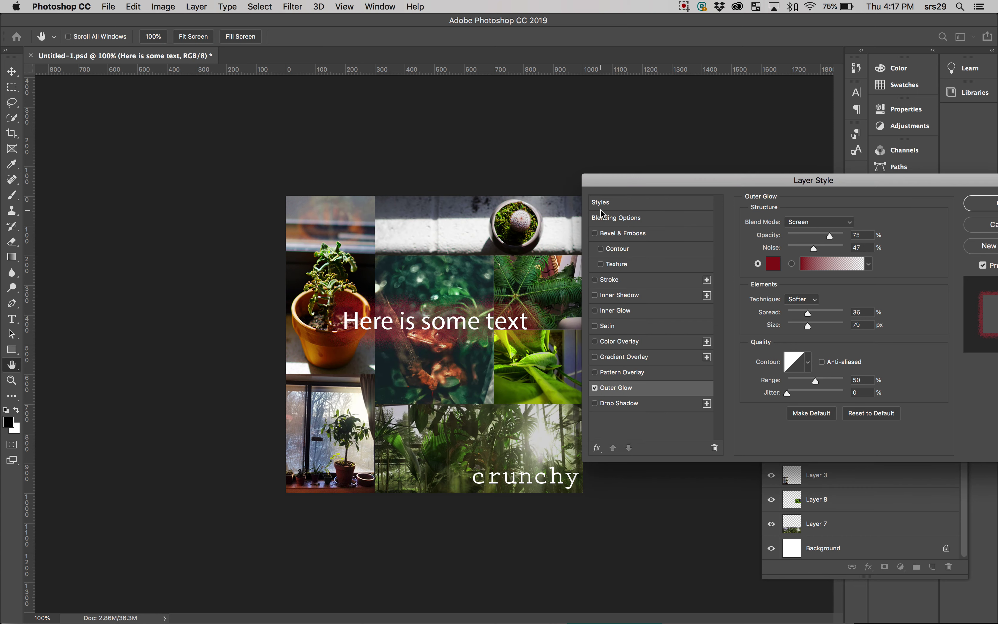
Step: Turn off the outer glow and add a dark blue #1e24a8 stroke
click(595, 387)
click(613, 282)
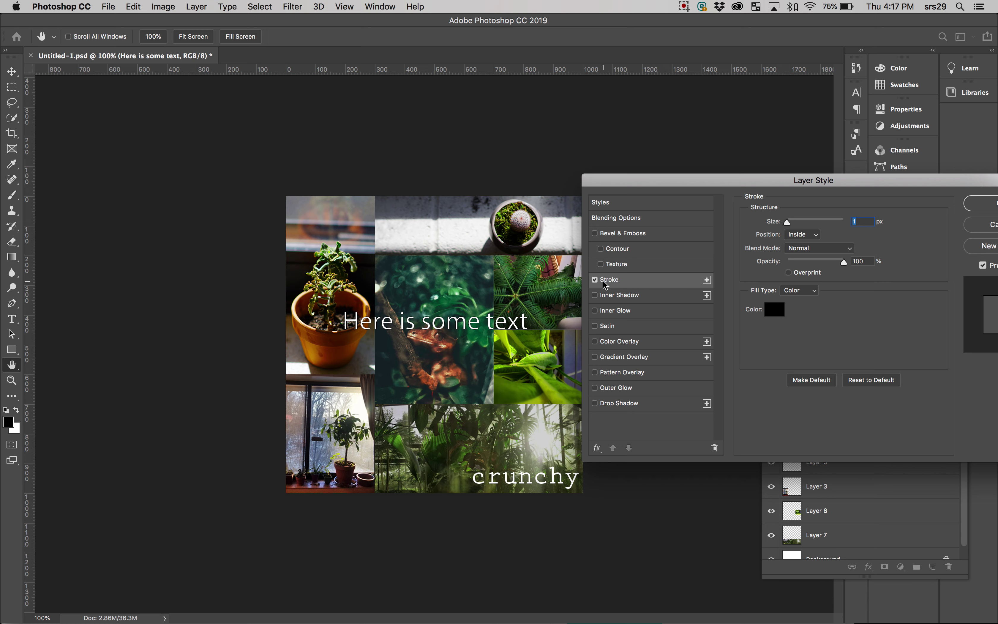
click(782, 314)
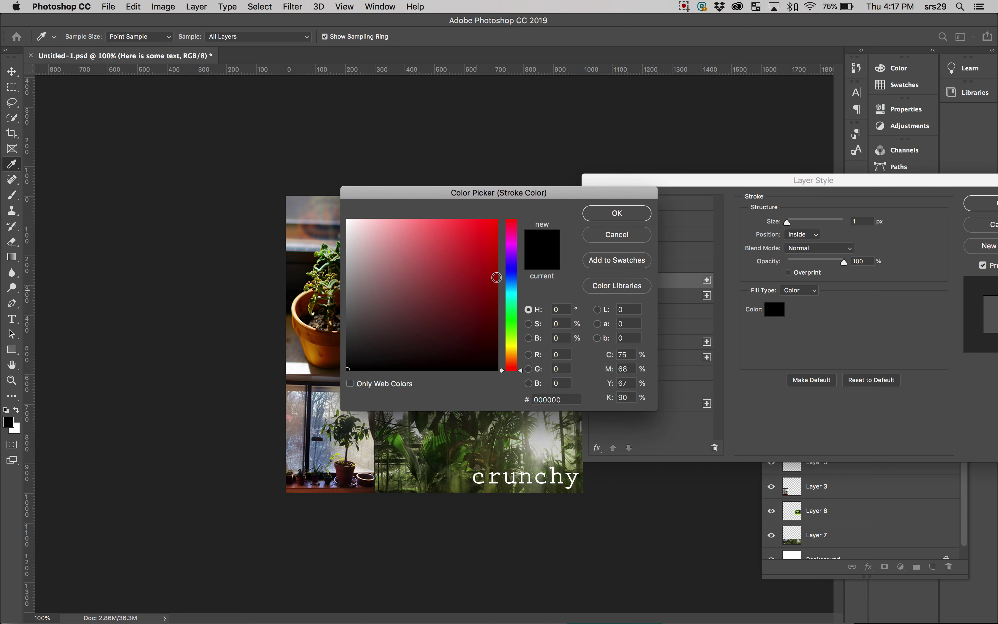
click(512, 270)
click(471, 270)
click(606, 219)
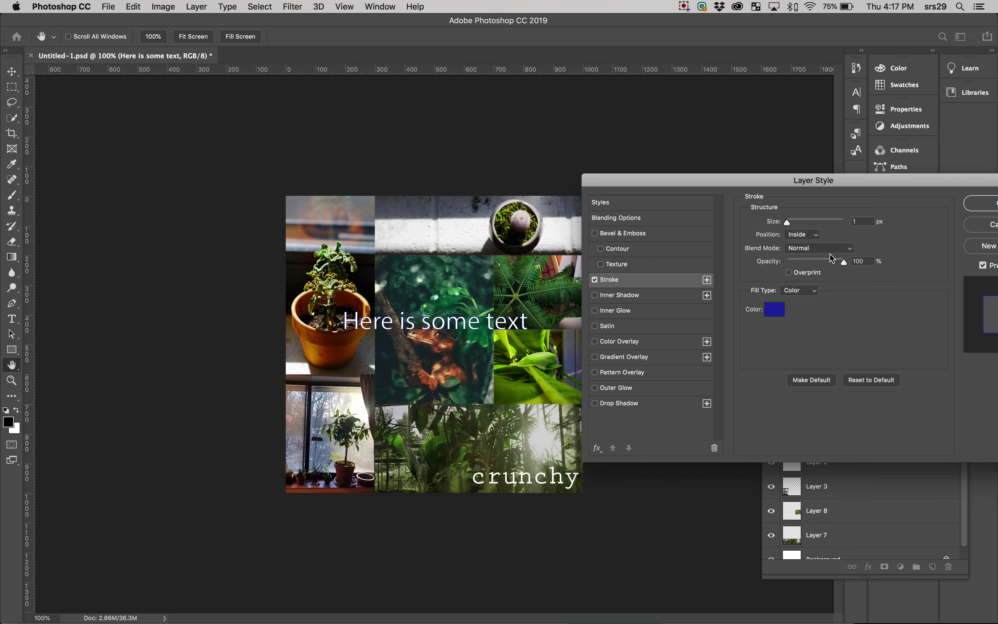
Step: Set the stroke to 6 px, positioned Outside the letters
mouse_move(787, 222)
mouse_down()
mouse_move(803, 223)
mouse_move(787, 223)
mouse_up()
click(814, 235)
click(816, 230)
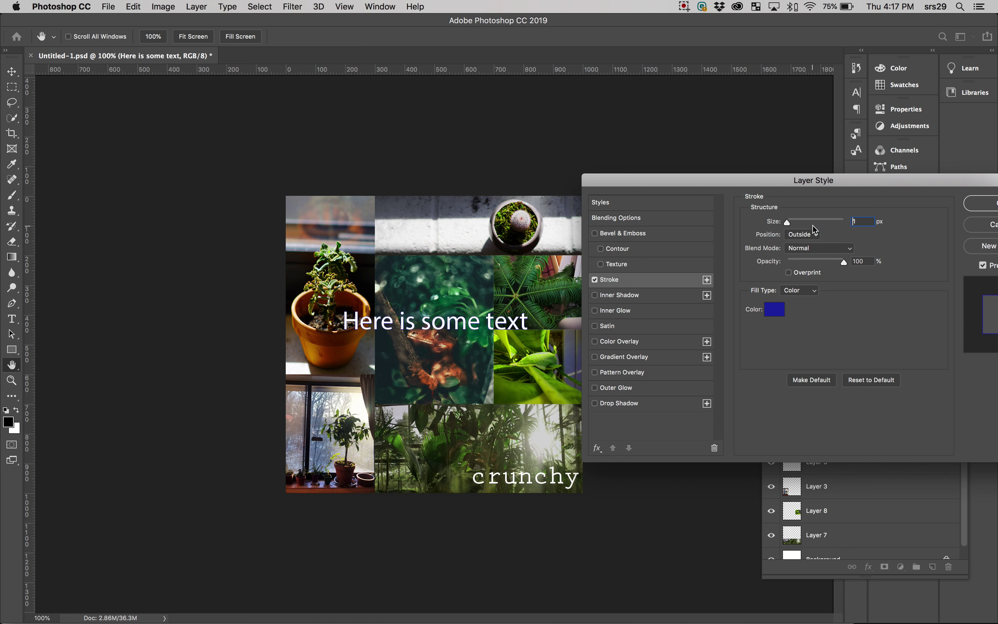
drag(788, 223, 791, 226)
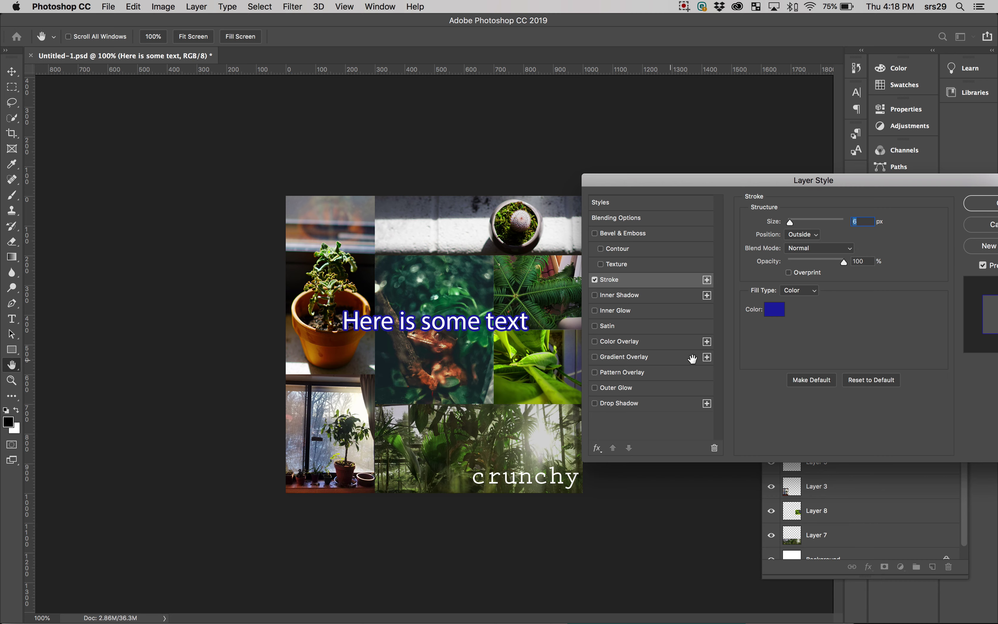
mouse_move(880, 198)
mouse_down()
mouse_move(719, 319)
mouse_move(681, 109)
mouse_move(718, 175)
mouse_move(915, 178)
mouse_move(761, 220)
mouse_up()
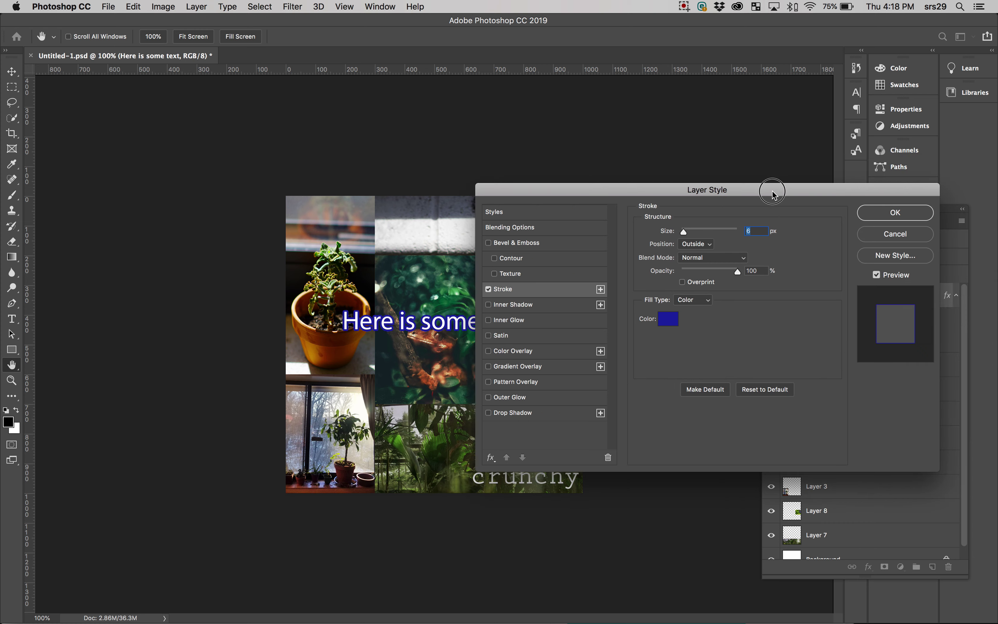
Step: Apply the stroke, dock the Layers panel, and show the Character panel beside it
key(Return)
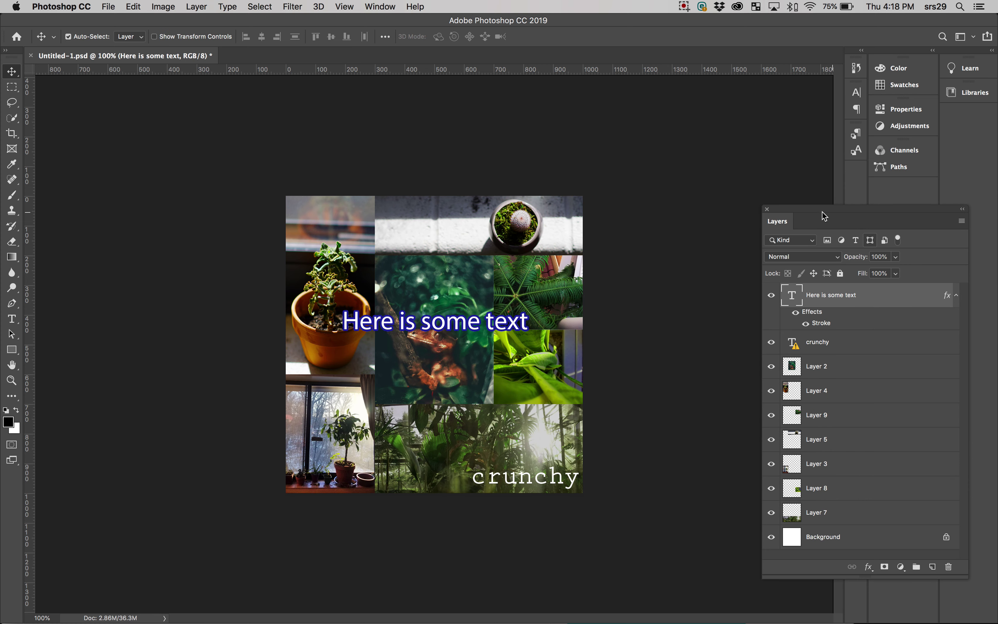
drag(794, 210, 829, 254)
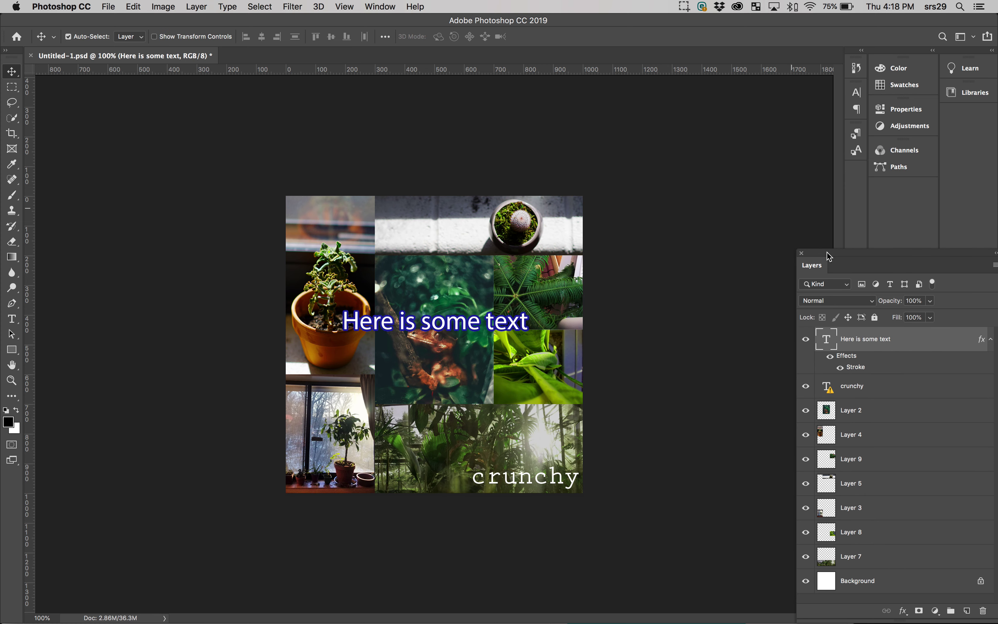
click(858, 111)
click(733, 88)
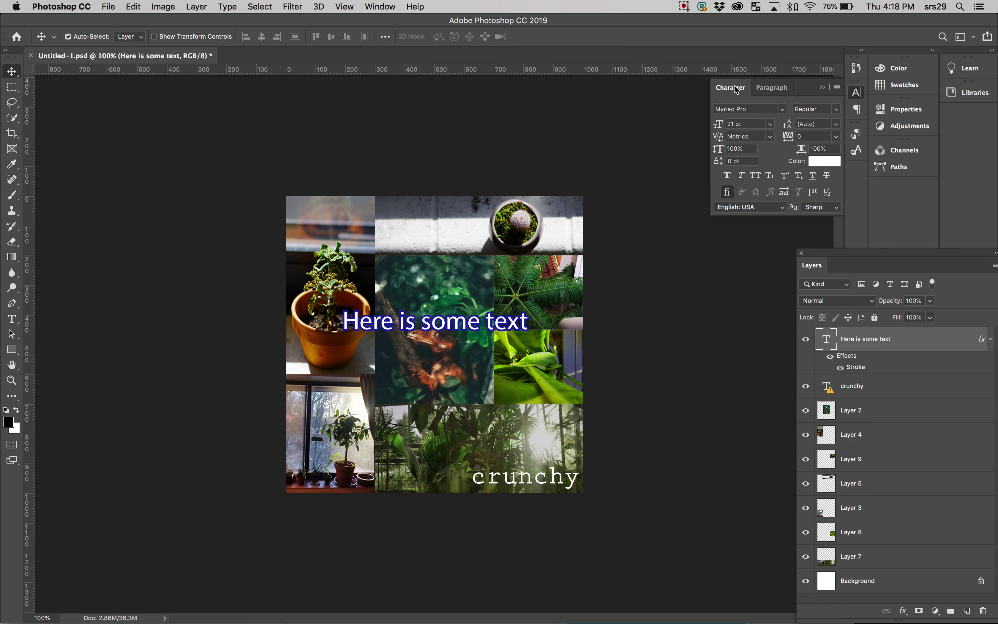
click(389, 10)
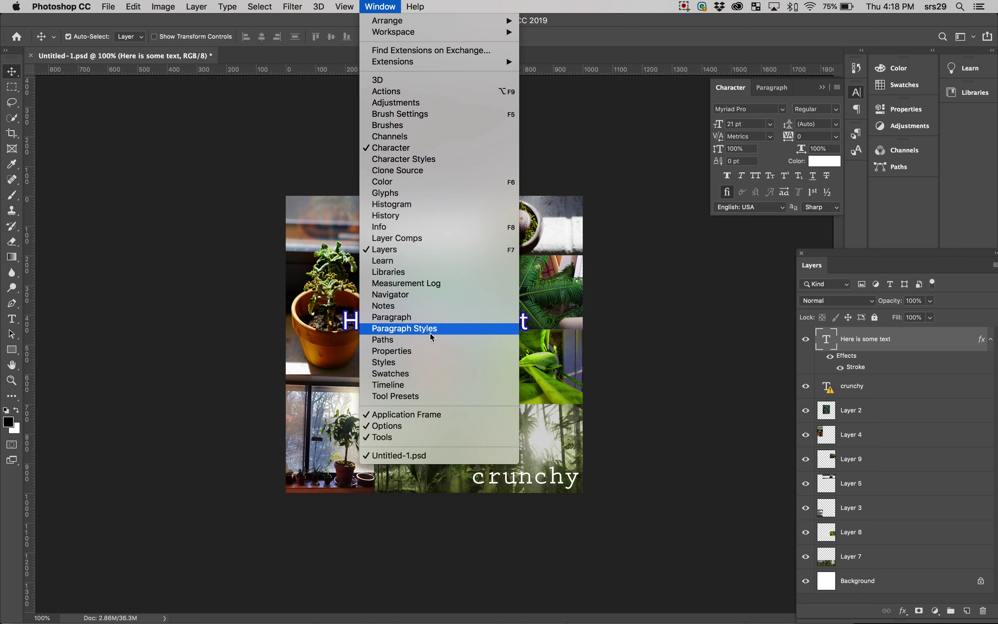
click(446, 318)
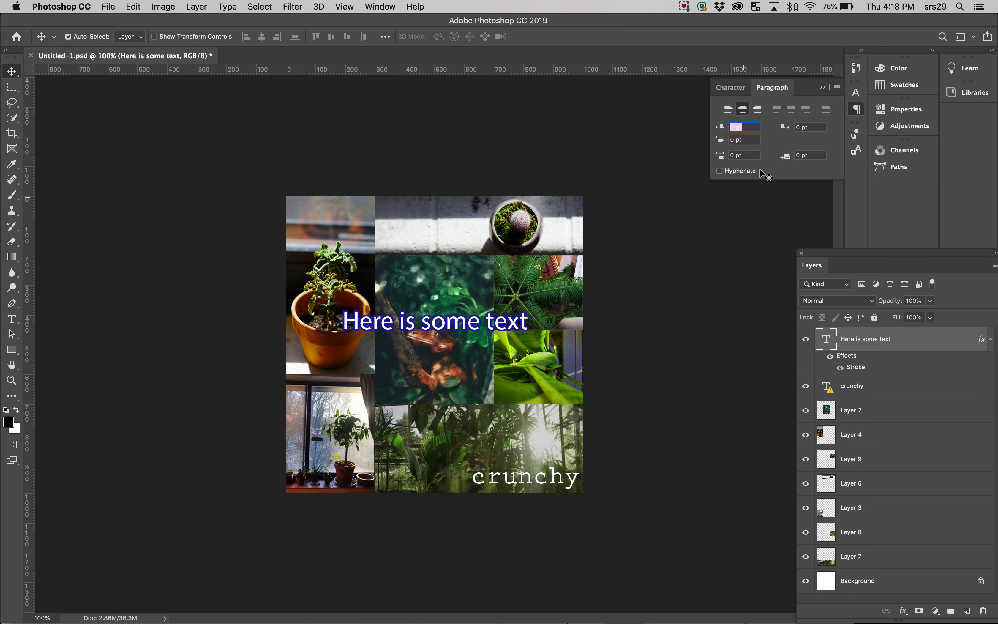
click(730, 87)
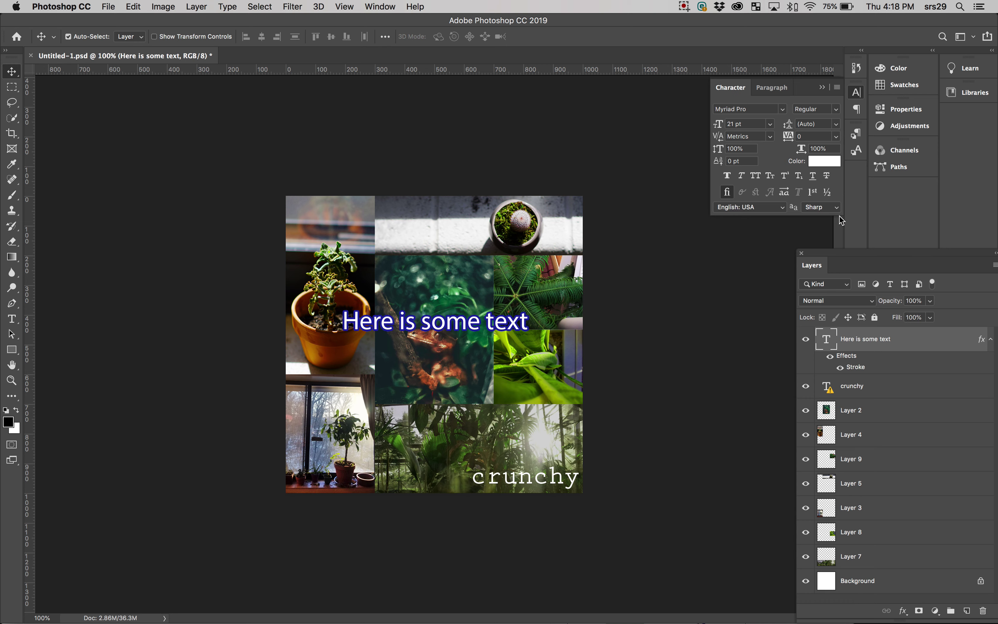
drag(708, 214, 692, 236)
Step: Change the text's font to Futuremoon and turn on Faux Bold and Faux Italic
click(737, 109)
click(782, 110)
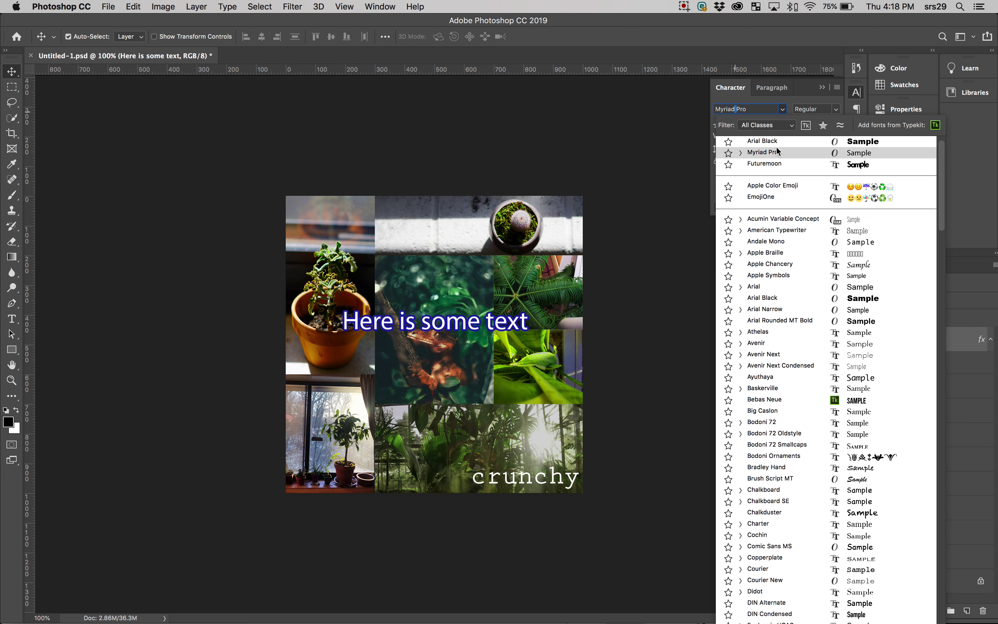
click(798, 167)
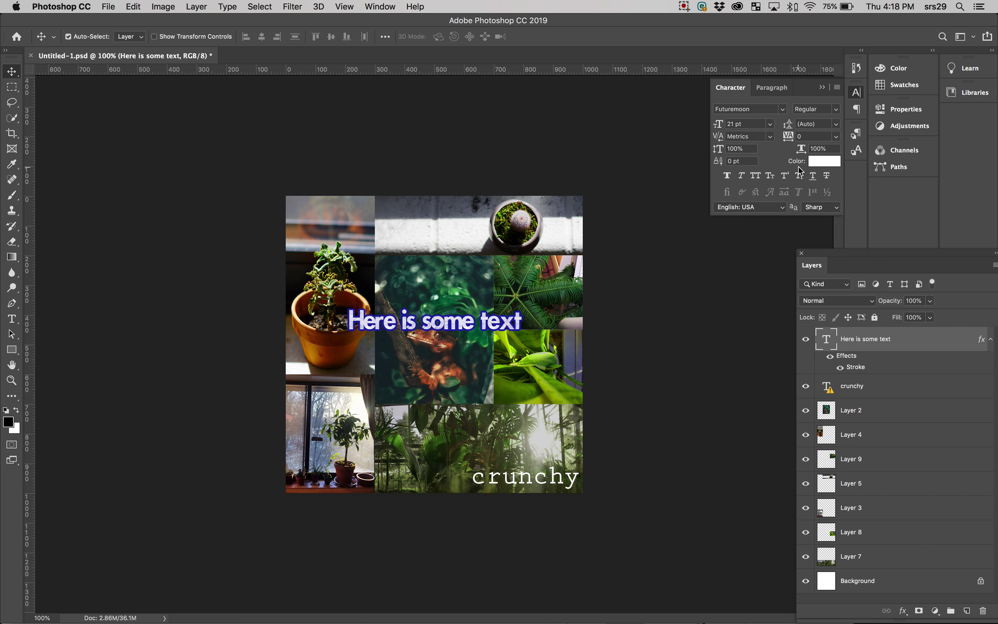
click(729, 176)
click(743, 177)
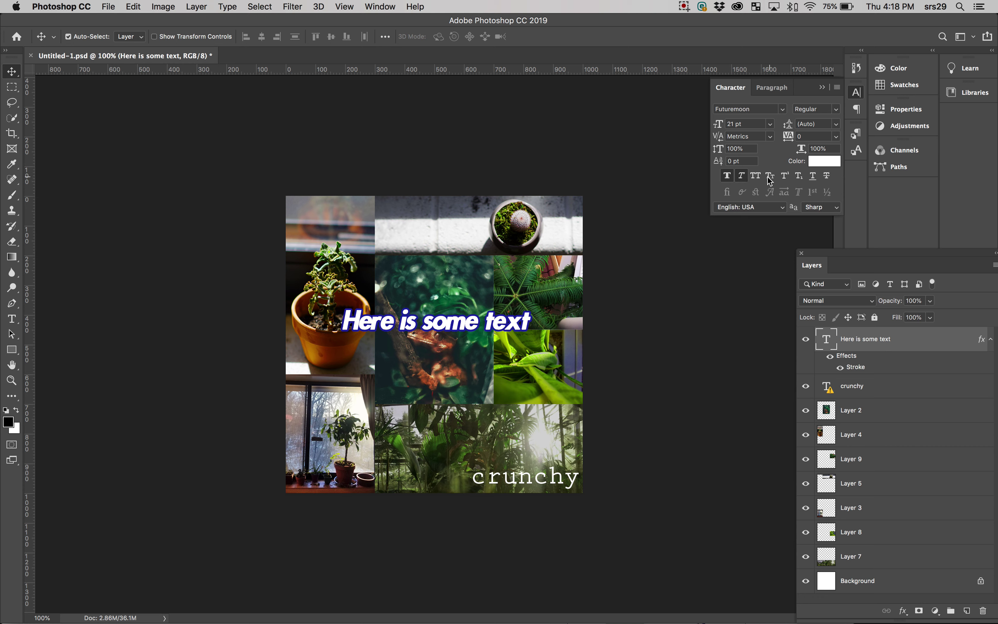
click(770, 124)
key(Escape)
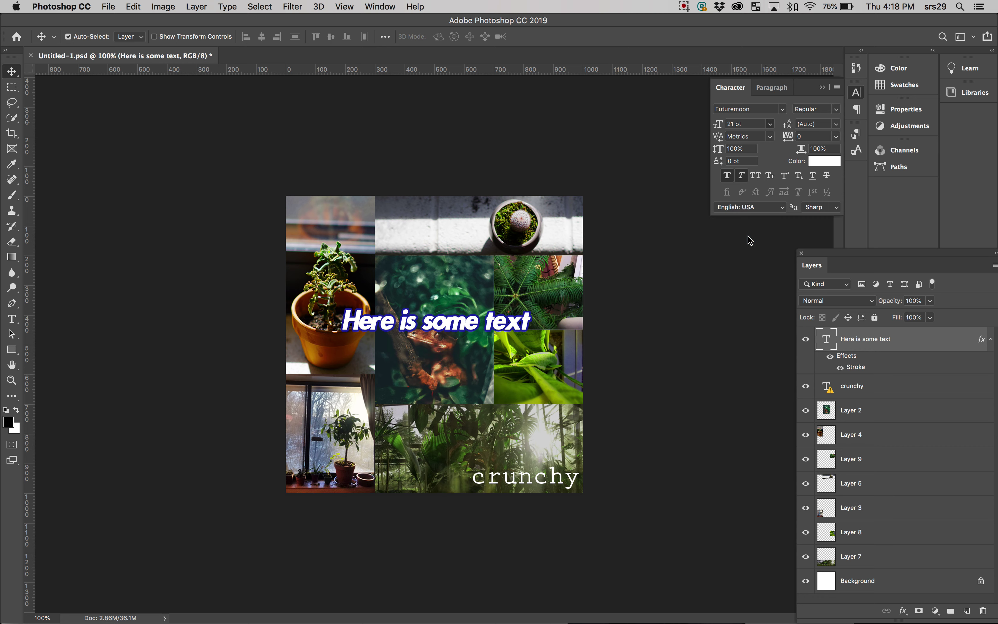